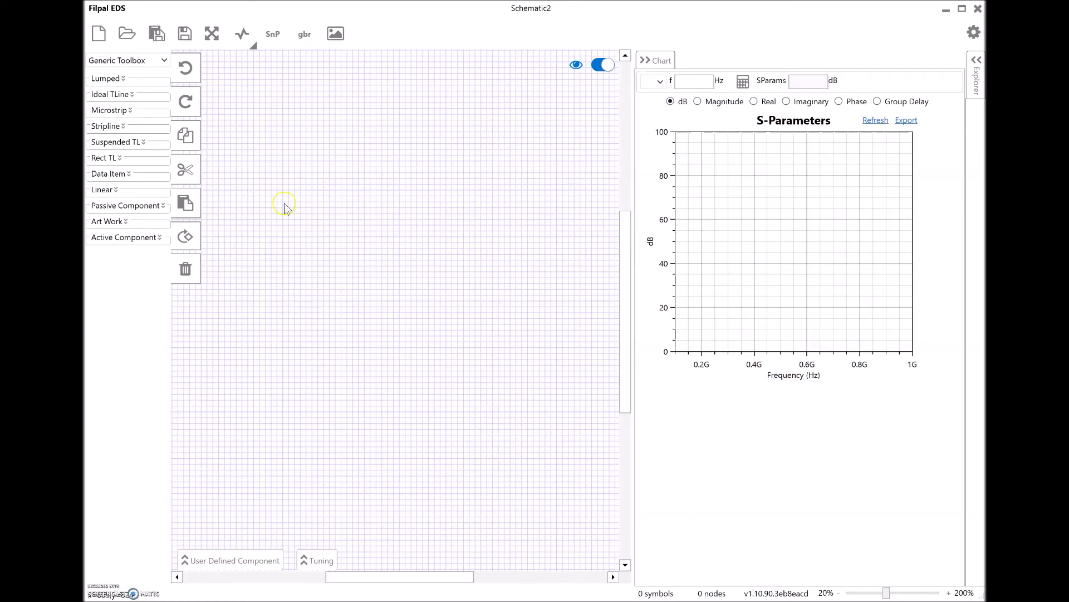
Step: Place four lumped ports at the corners of a rough rectangle, in clockwise order starting from the upper-left corner
left_click(121, 78)
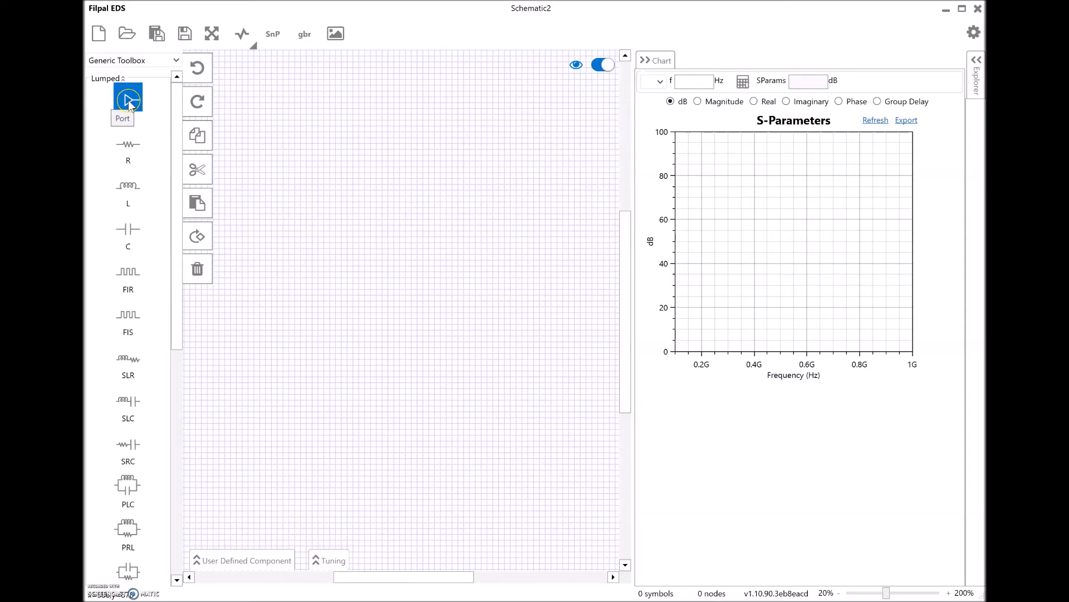
left_click(129, 100)
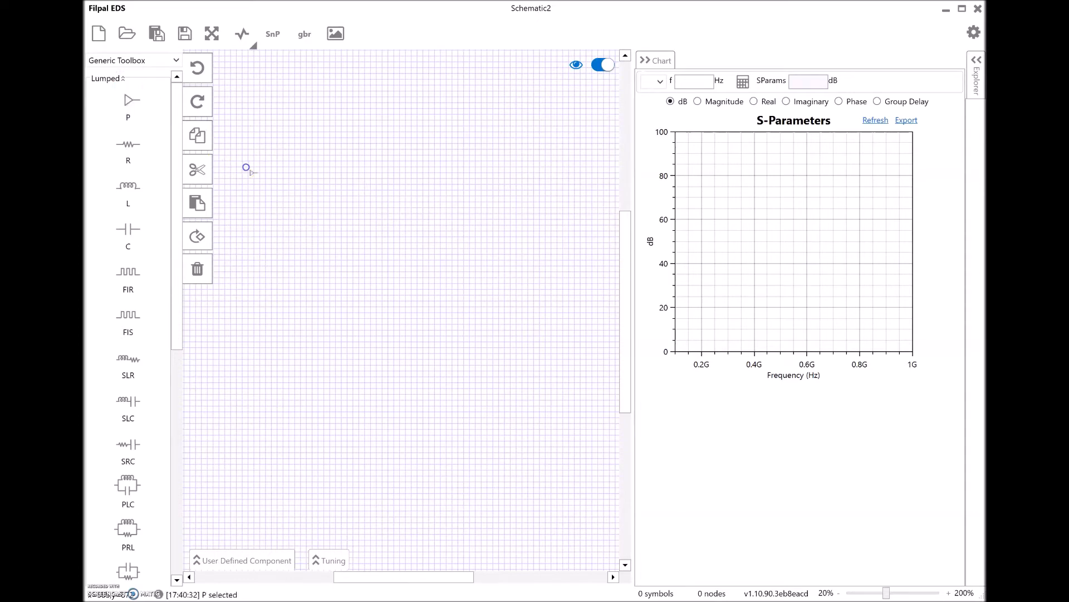
left_click(255, 167)
left_click(129, 100)
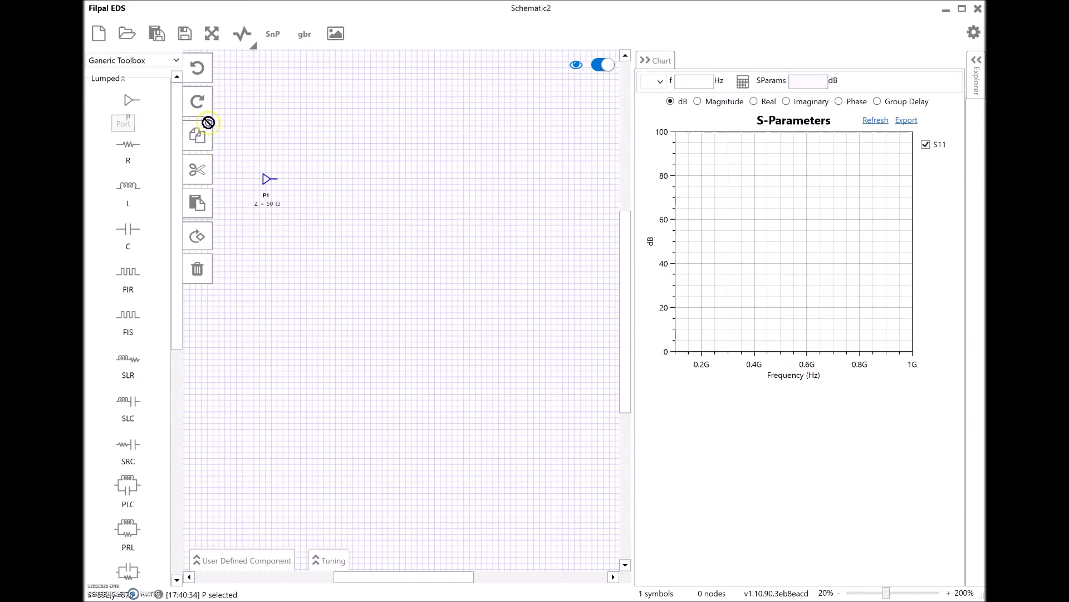
left_click(403, 170)
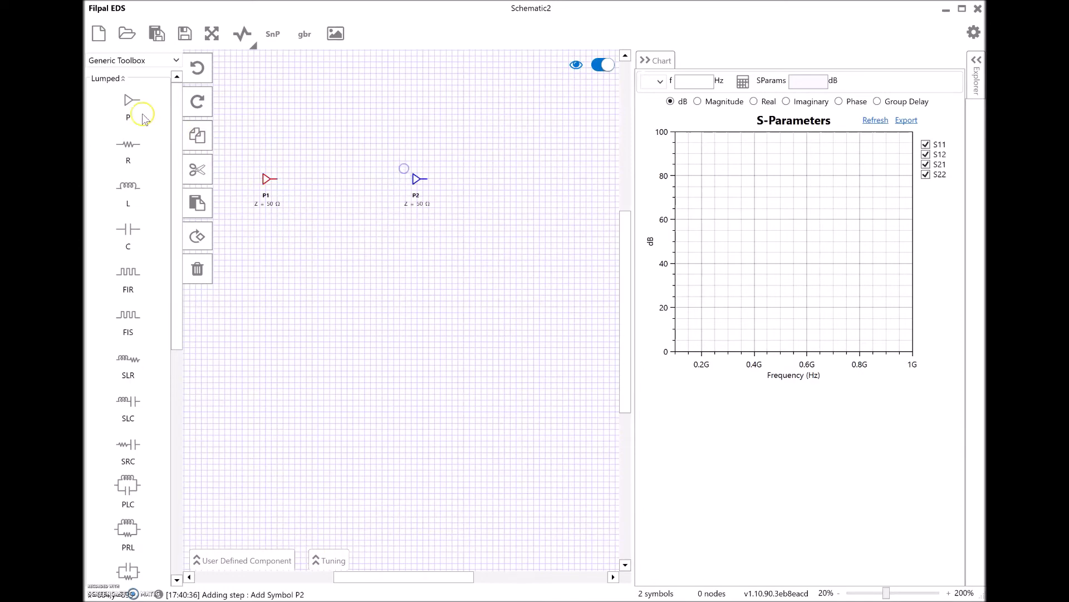
left_click(129, 100)
left_click(411, 250)
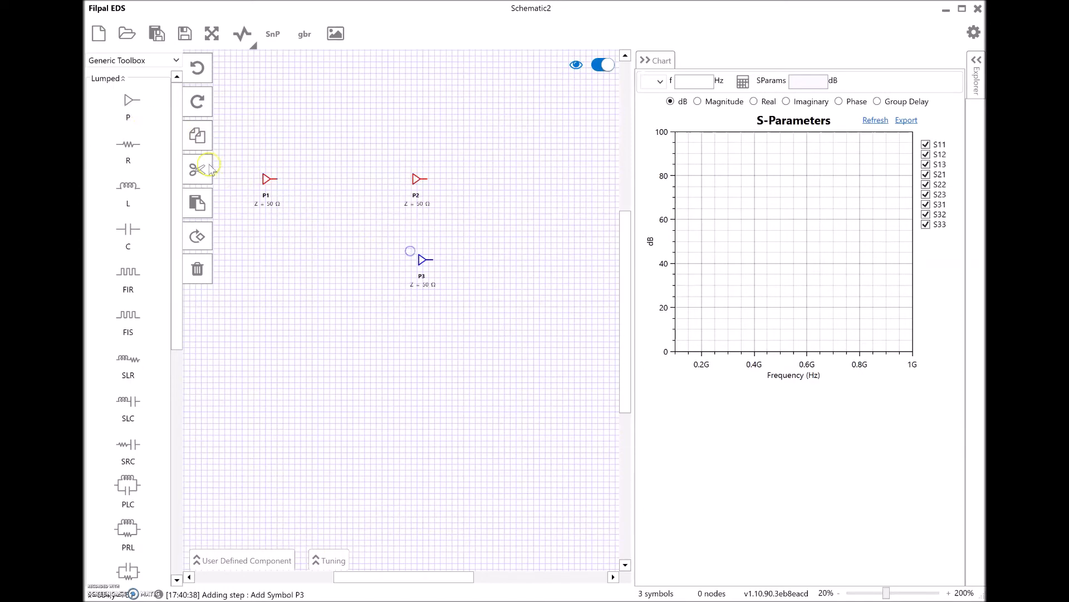
left_click(128, 100)
left_click(261, 263)
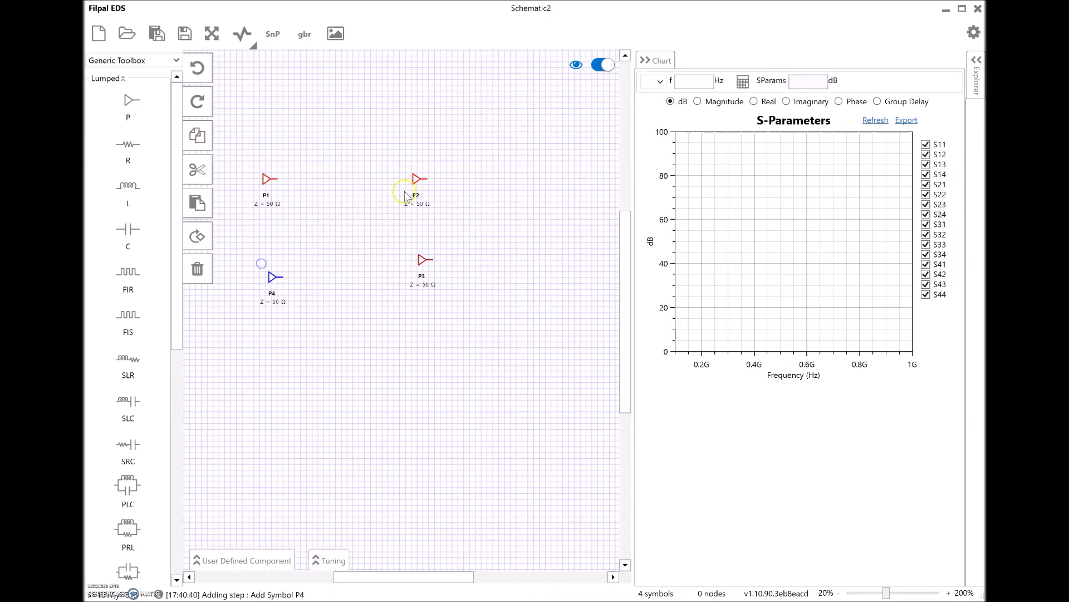
Step: Rotate ports P2 and P3 by 180 degrees so they face the ports on the opposite side
left_click(418, 178)
key("ctrl+r")
left_click(421, 260)
key("ctrl+r")
key("ctrl+r")
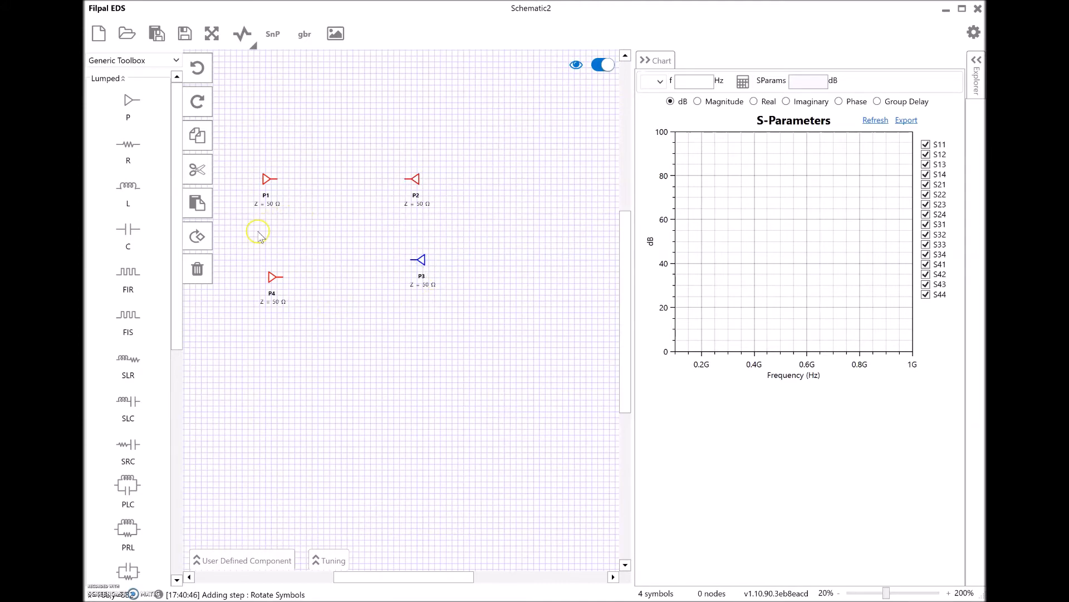
Step: Place an ideal transmission line (TL) between ports P1 and P2
left_click(124, 81)
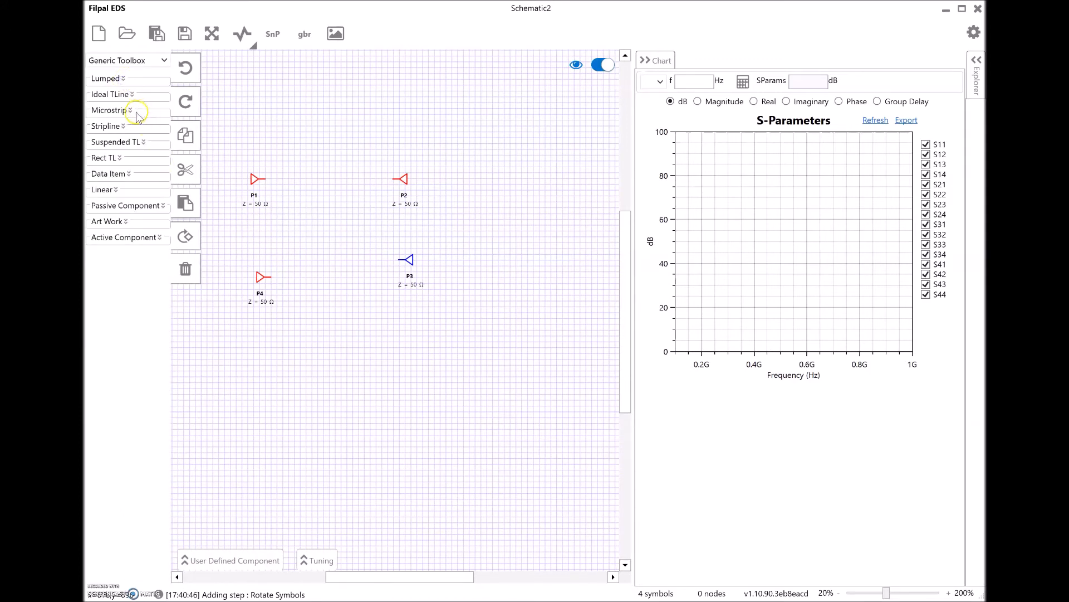
left_click(134, 95)
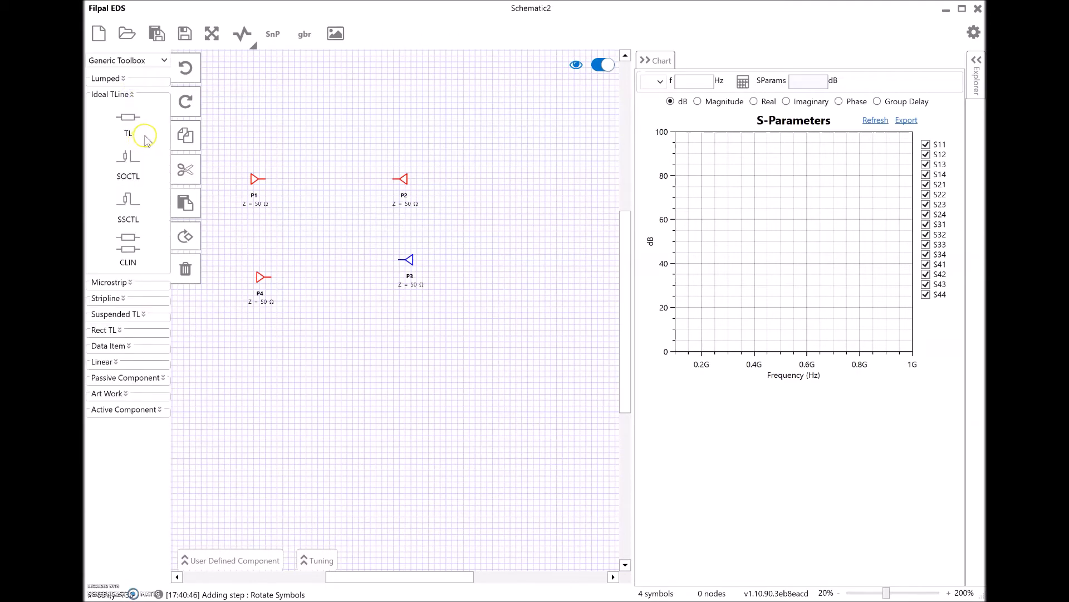
left_click(133, 123)
left_click(317, 182)
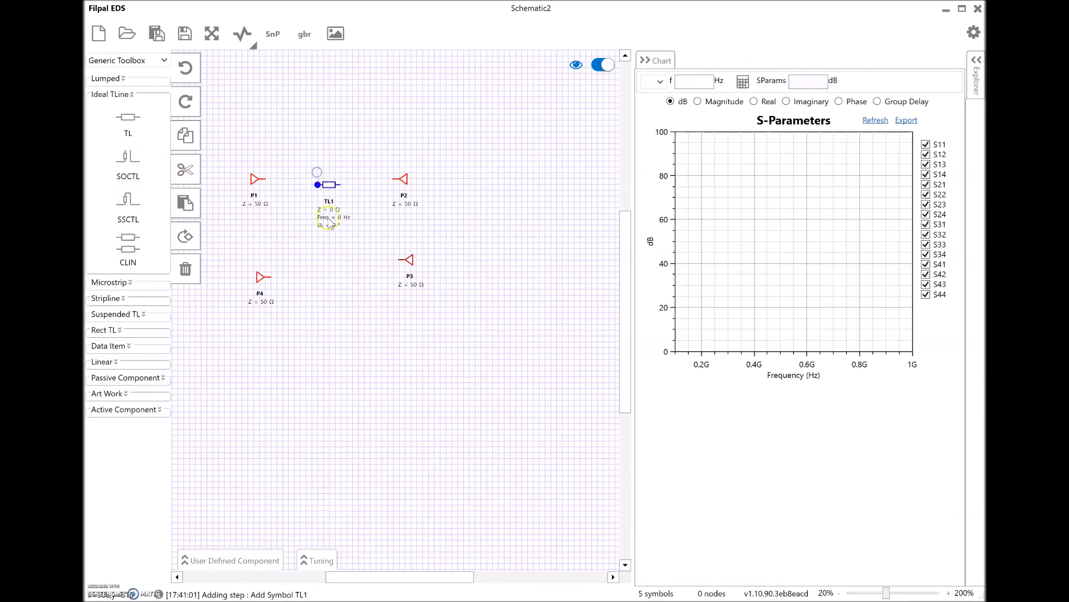
Step: Set the transmission line's impedance to 35.3 Ω, frequency to 1 GHz and electrical length to 90°
double_click(329, 185)
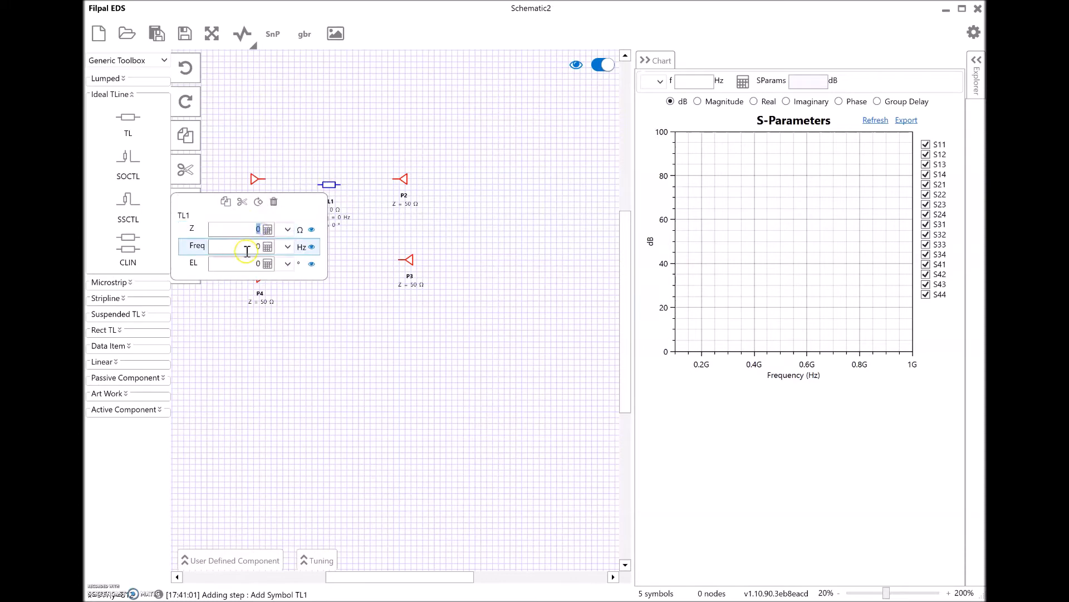
left_click(258, 234)
type("35")
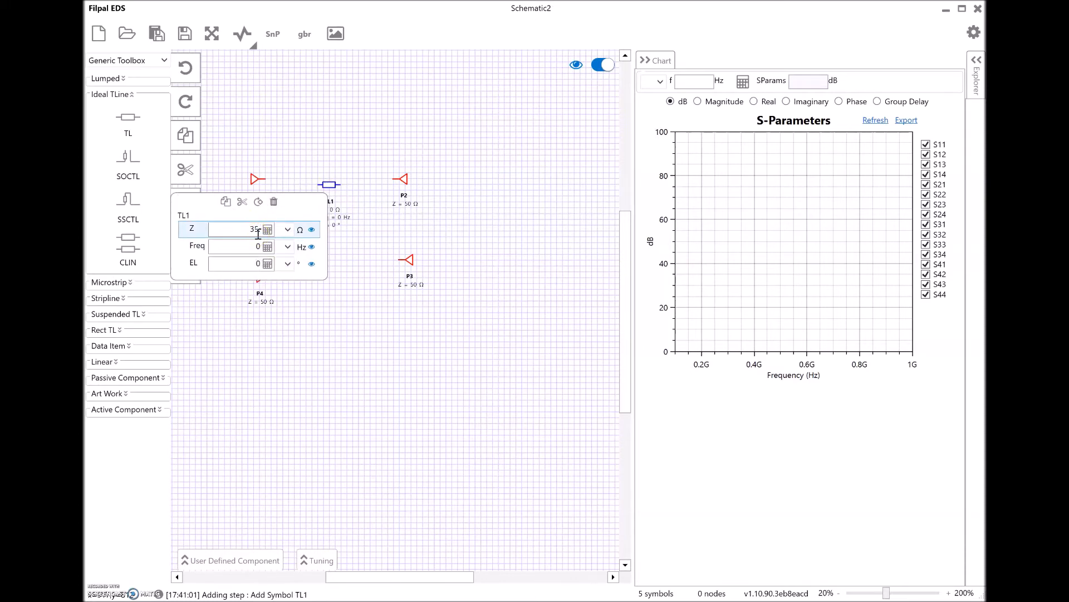
type(".3")
left_click(250, 248)
left_click_drag(250, 249, 279, 249)
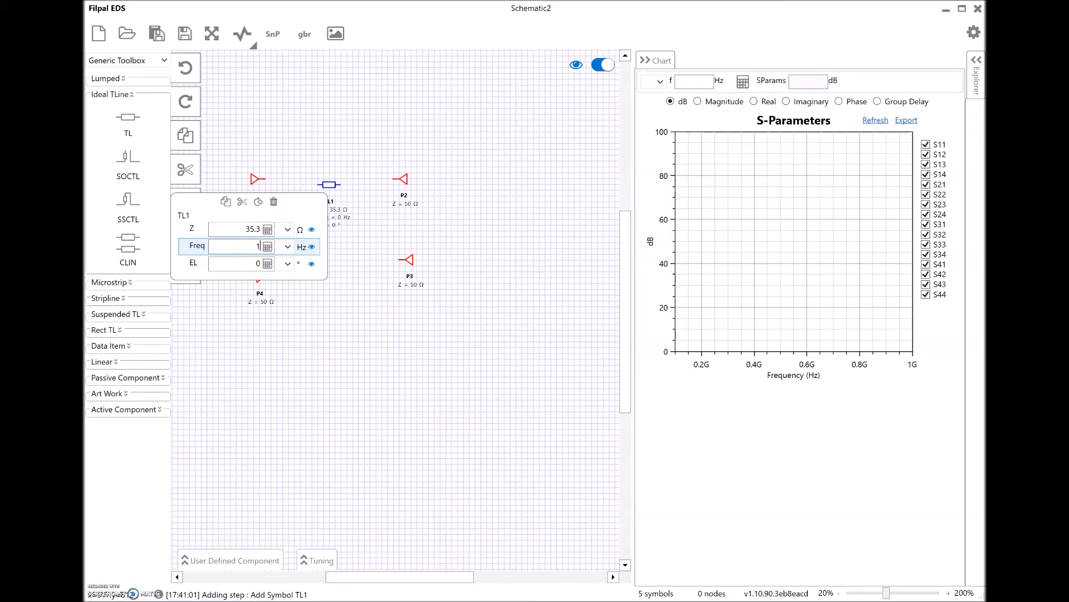
left_click(288, 246)
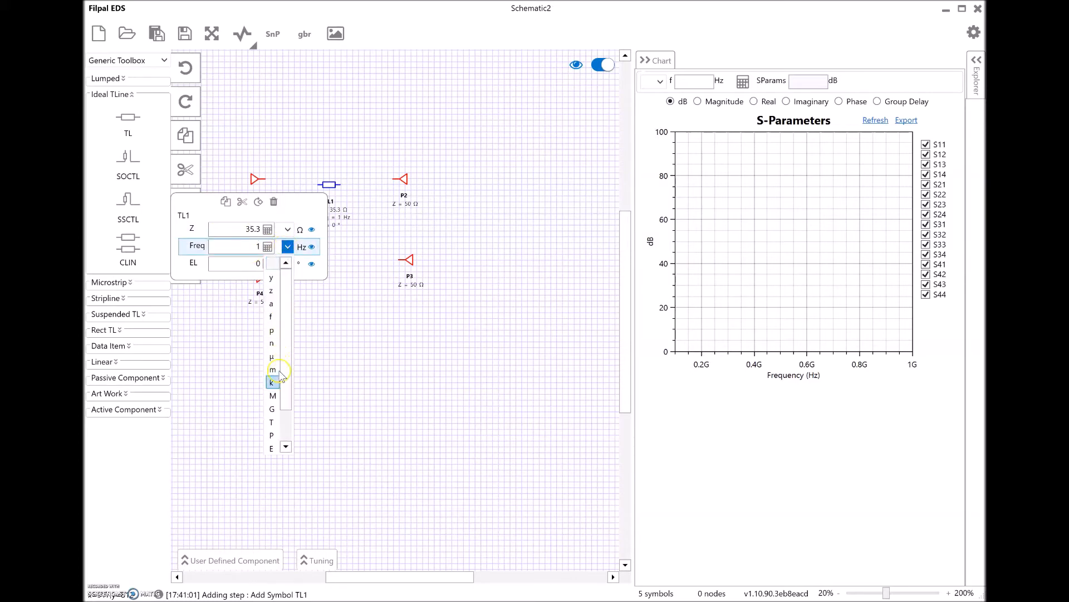
left_click(273, 409)
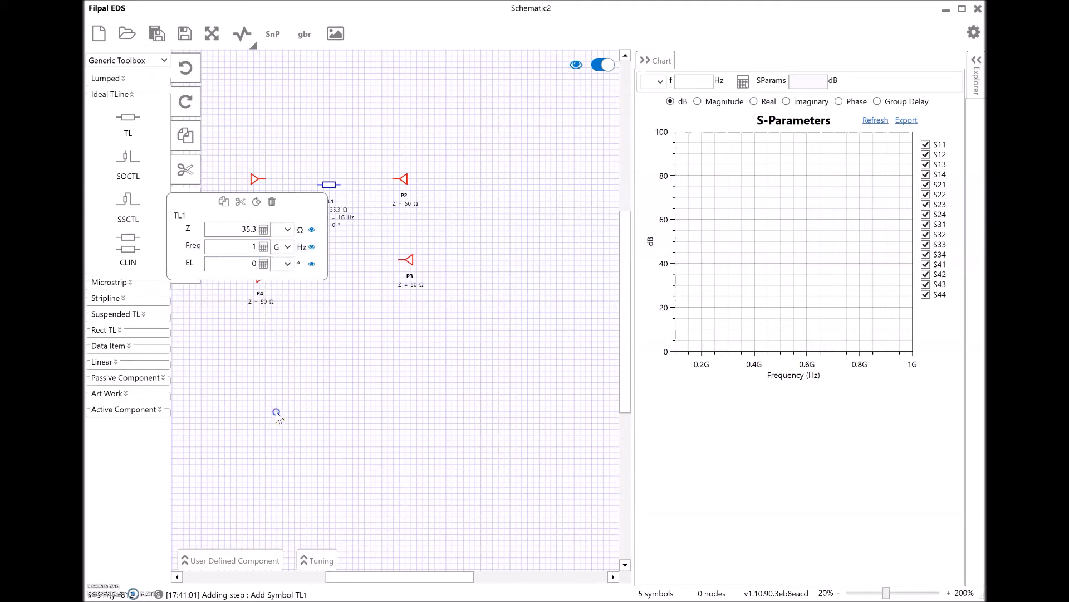
left_click(252, 265)
type("9")
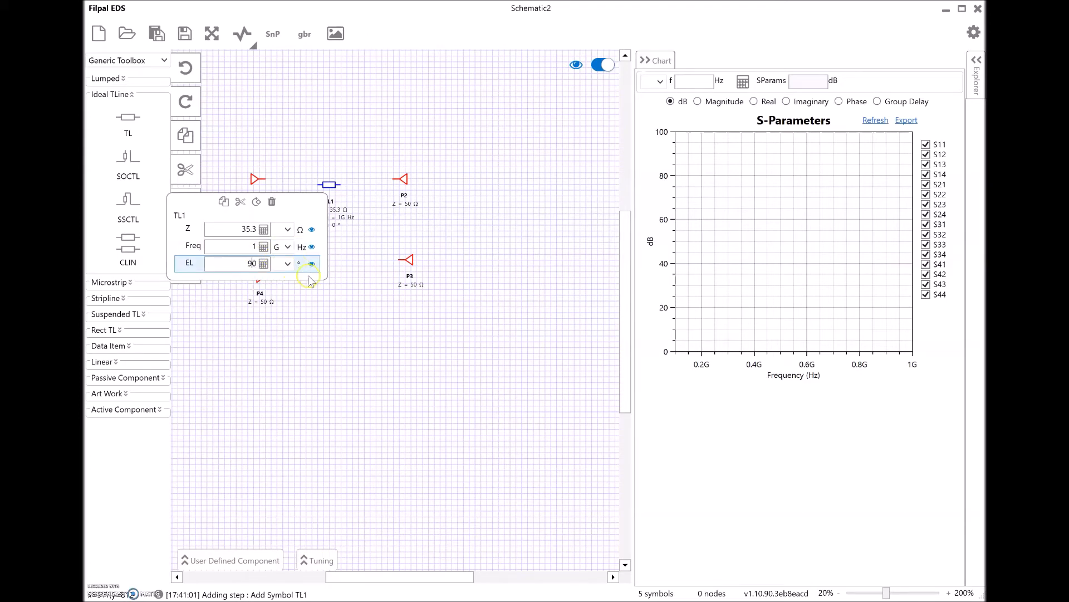
left_click(363, 323)
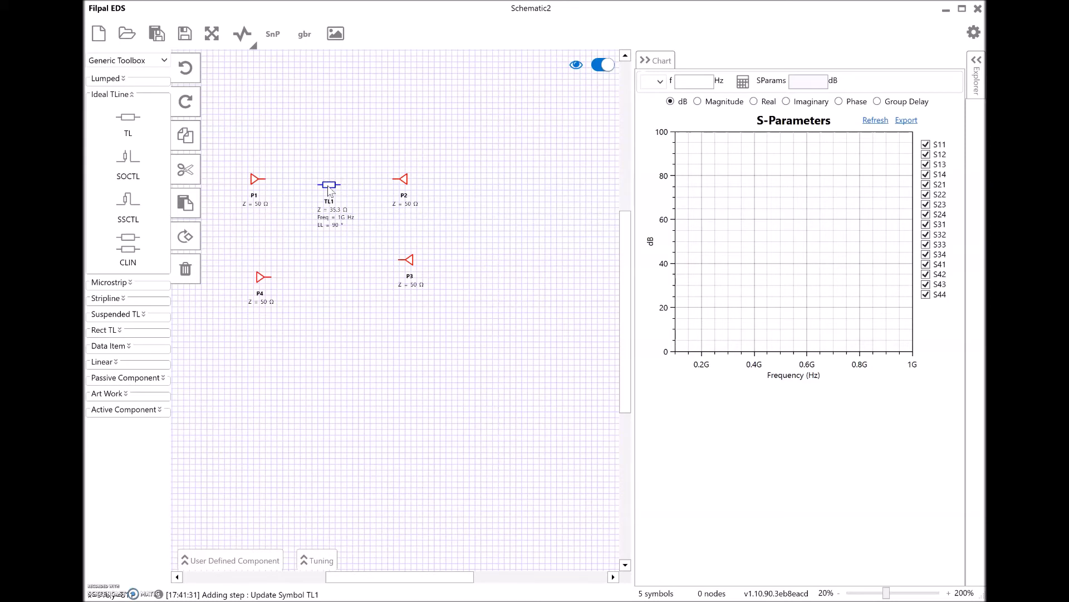
Step: Paste two copies of the 35.3 Ω line, one between ports P4 and P3 and one in the space between the two horizontal lines
key("ctrl+v")
left_click(318, 276)
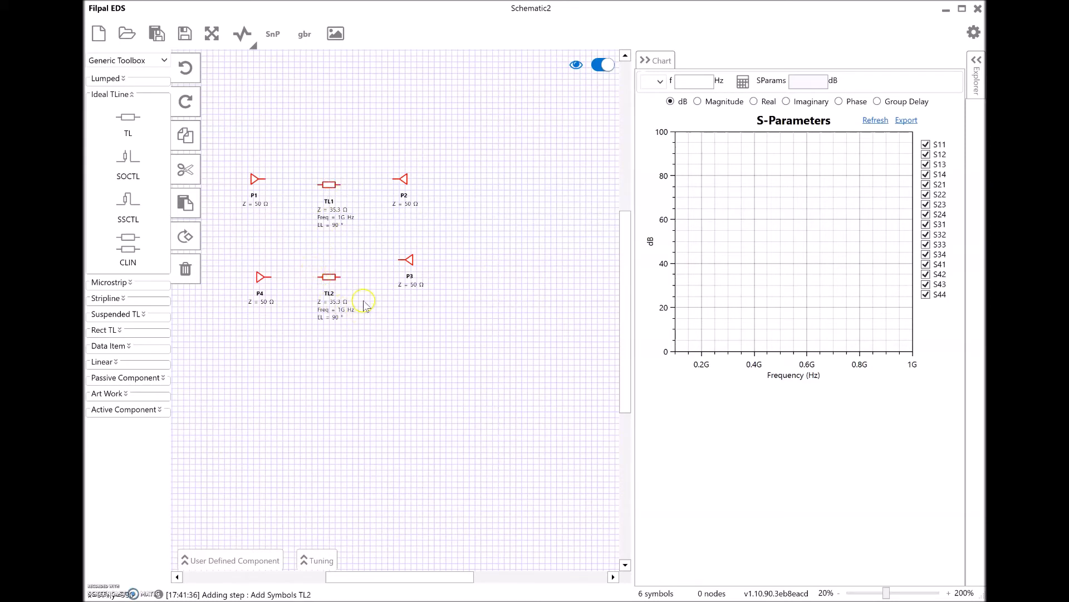
key("ctrl+v")
left_click(301, 237)
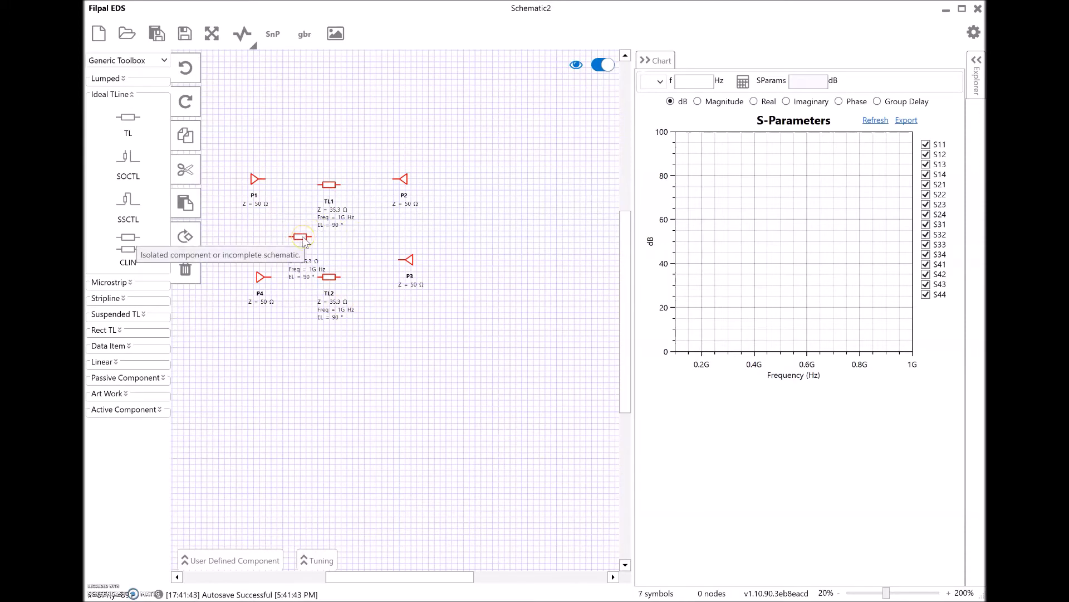
Step: Rotate the middle line TL3 to vertical and move it between ports P1 and P4
left_click(304, 239)
key("ctrl+r")
left_click_drag(300, 237, 282, 243)
Step: Set the impedance of the vertical line TL3 to 50 Ω
double_click(284, 241)
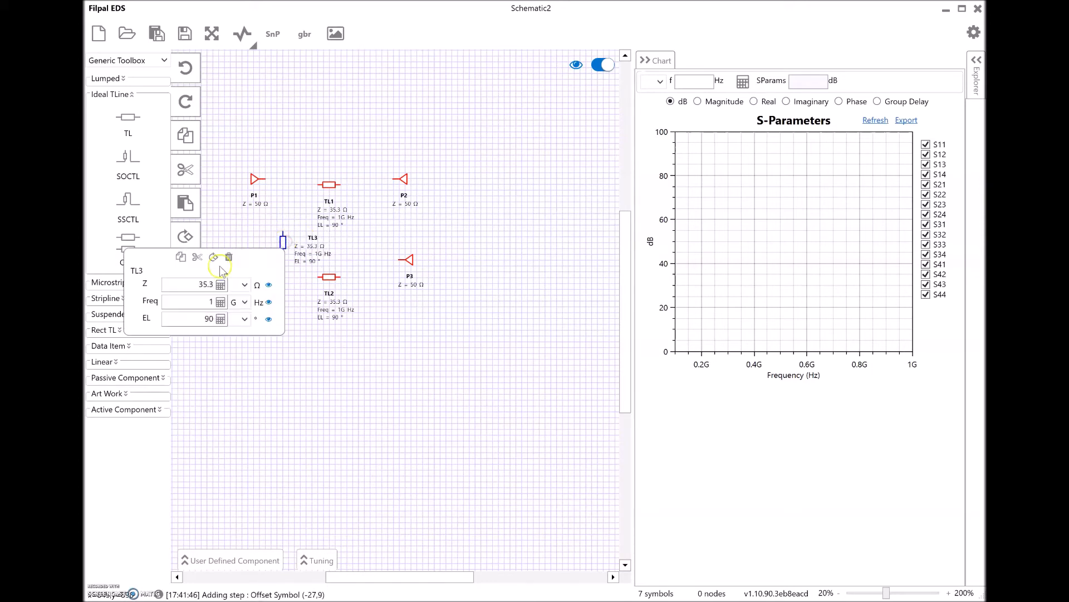
left_click(225, 285)
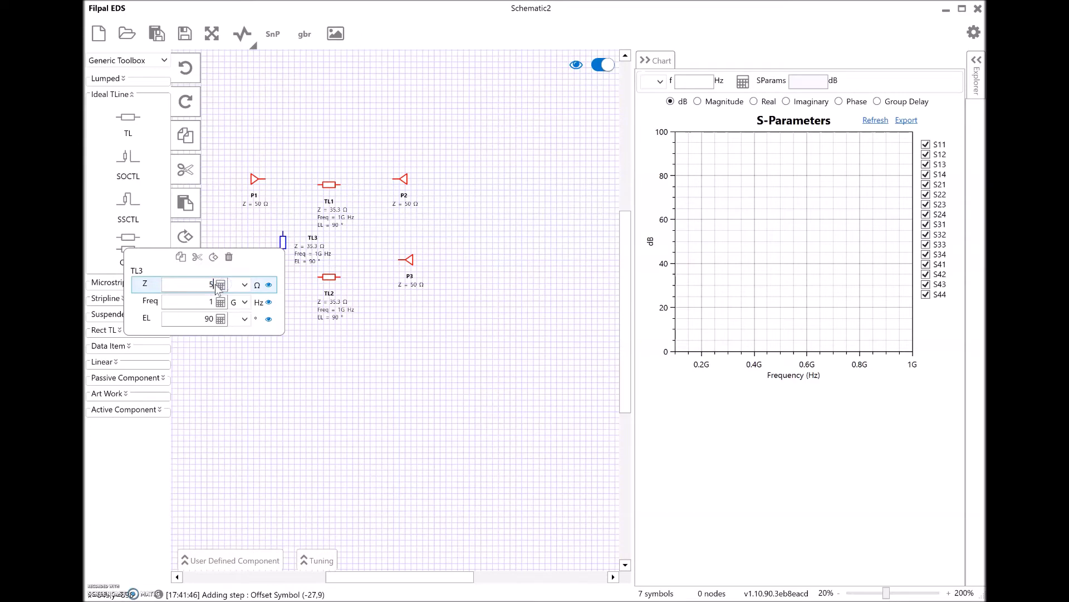
type("50")
left_click(473, 380)
Step: Copy the vertical 50 Ω line and position the copy opposite it, near ports P2 and P3
left_click(285, 246)
key("ctrl+v")
left_click(362, 227)
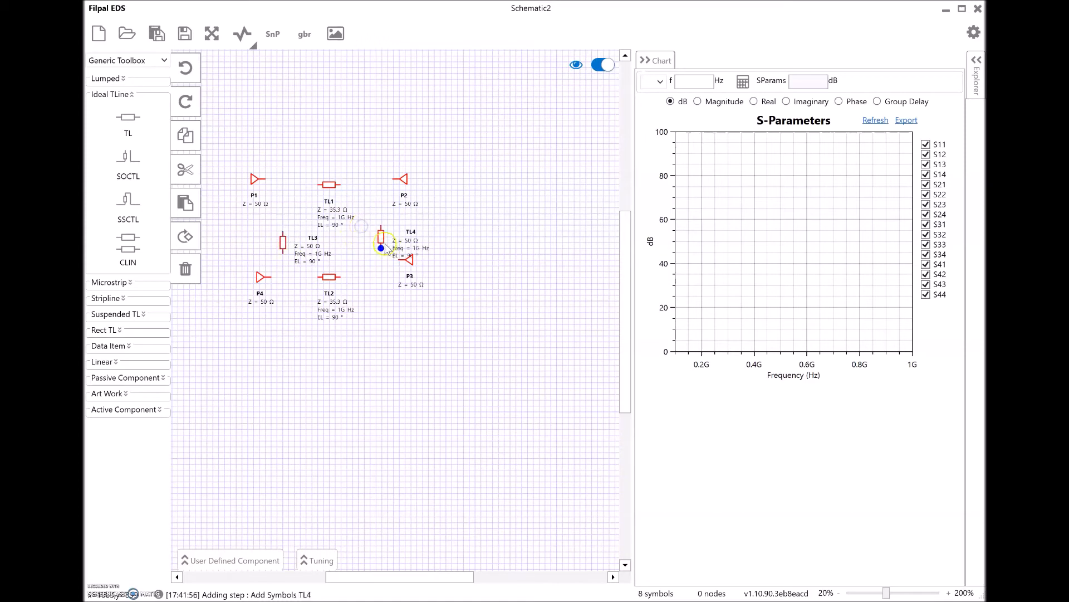
left_click_drag(380, 237, 355, 230)
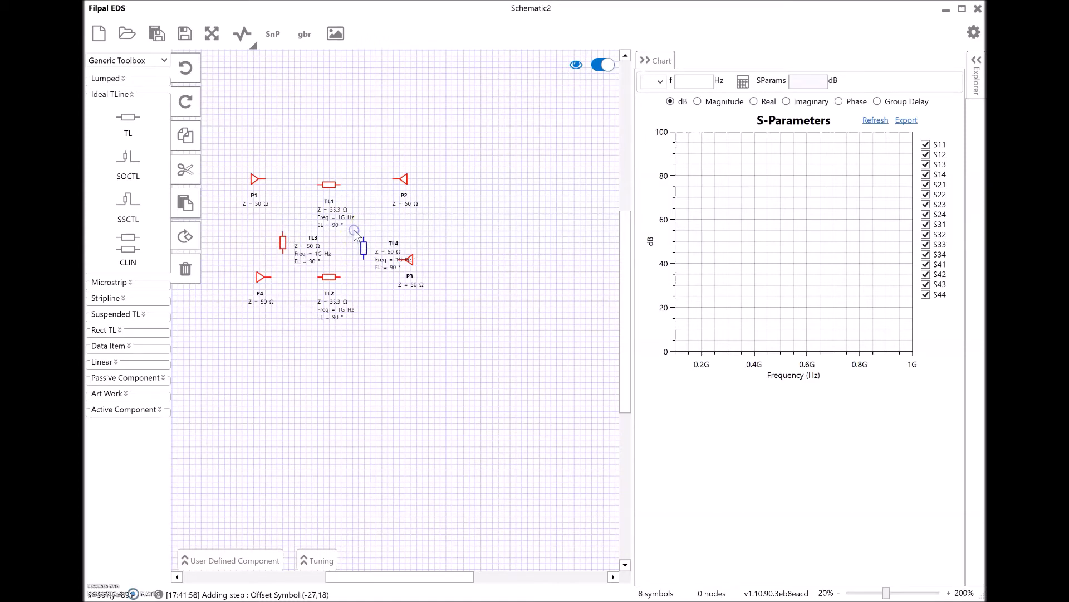
left_click(420, 312)
Step: Wire P1 through TL1 to P2 and P4 through TL2 to P3, with TL4 bridging the wires on the P2–P3 side
left_click_drag(266, 179, 394, 180)
left_click_drag(363, 237, 346, 191)
left_click_drag(365, 259, 278, 282)
left_click_drag(409, 265, 366, 264)
Step: Wire TL3 between the P1–TL1 and P4–TL2 connections and run the S-parameter simulation
left_click(280, 275)
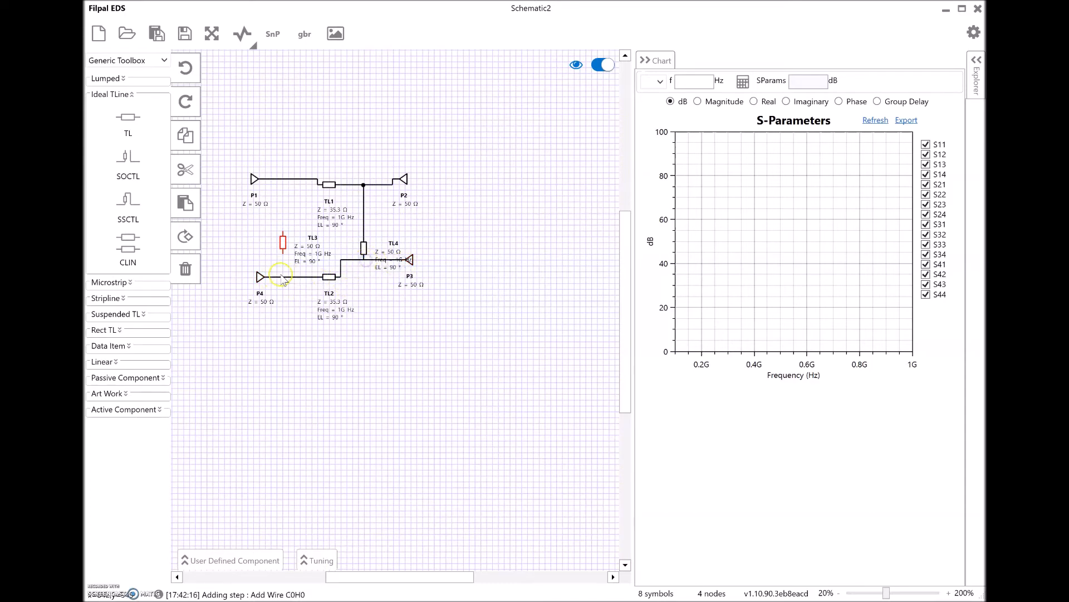
left_click_drag(278, 254, 314, 277)
left_click_drag(285, 234, 312, 180)
left_click(332, 269)
left_click(252, 42)
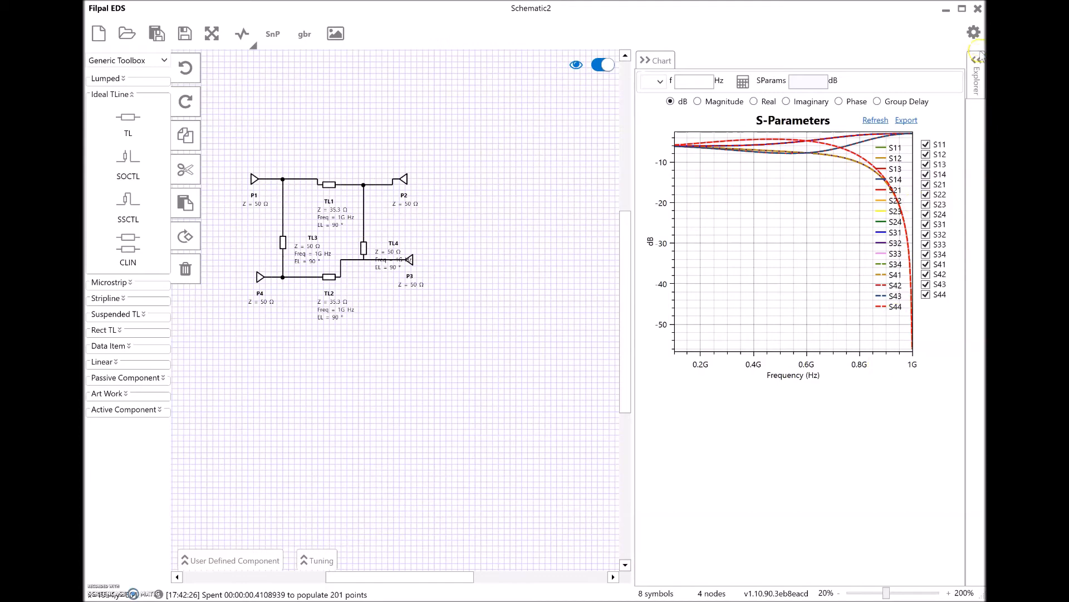
Step: Raise the simulation's maximum frequency to 2 GHz and rerun the simulation
left_click(974, 34)
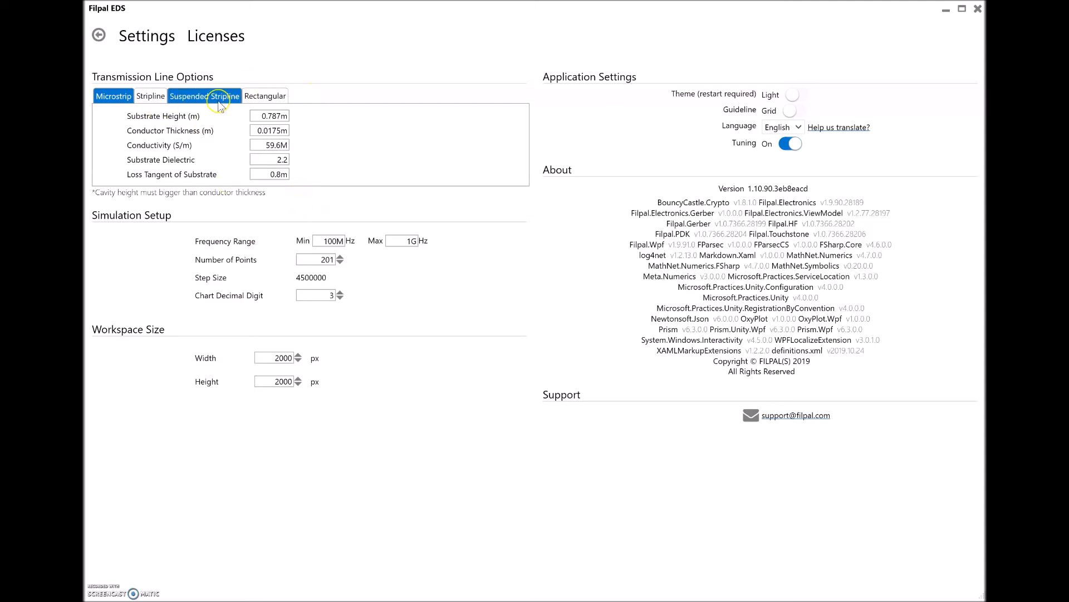
left_click(411, 240)
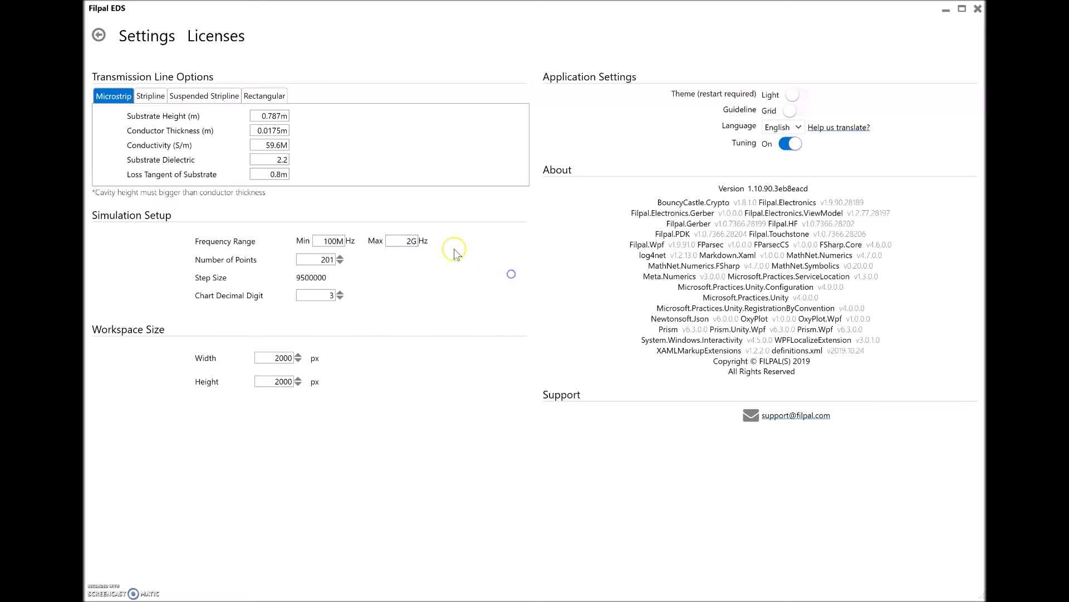
left_click(99, 35)
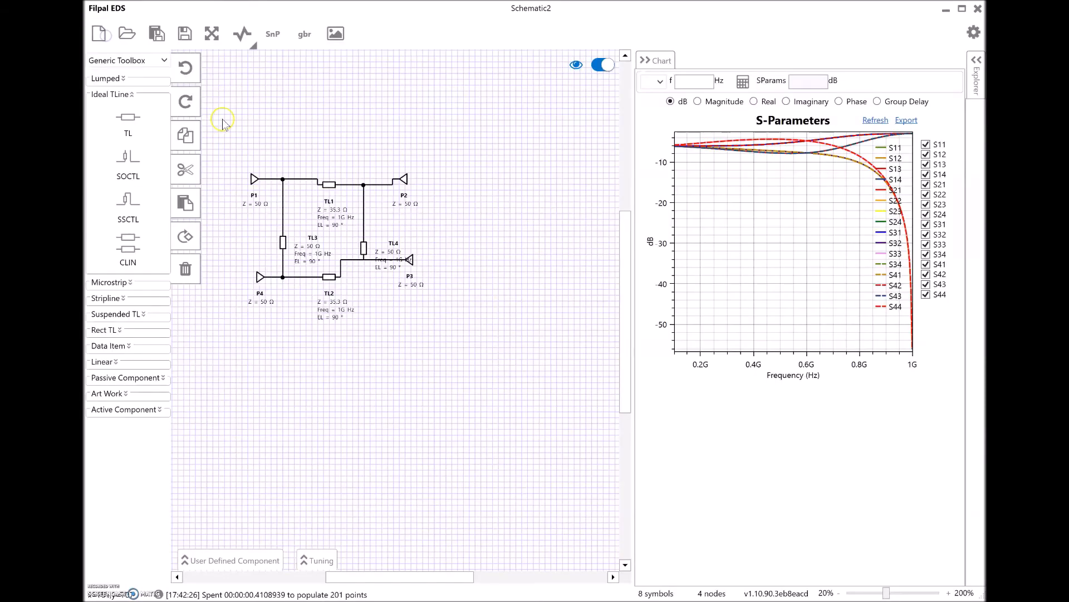
left_click(242, 34)
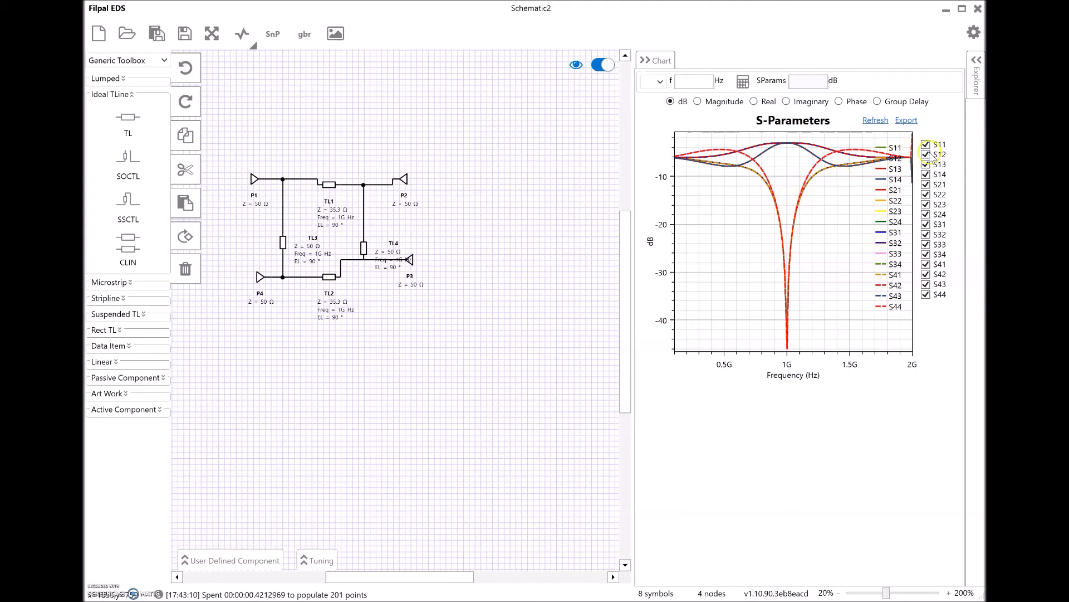
Step: Hide every trace in the S-parameter chart except S11, S22, S33 and S44
left_click(925, 155)
left_click(926, 164)
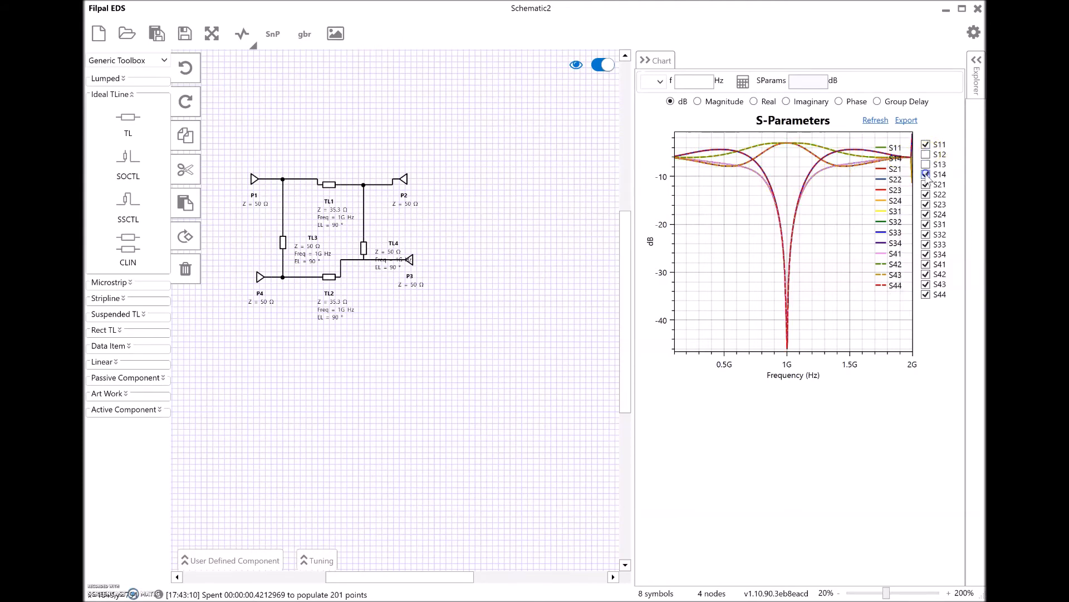
left_click(925, 174)
left_click(926, 185)
left_click(926, 205)
left_click(925, 215)
left_click(926, 224)
left_click(925, 234)
left_click(925, 254)
left_click(926, 264)
left_click(926, 274)
left_click(926, 285)
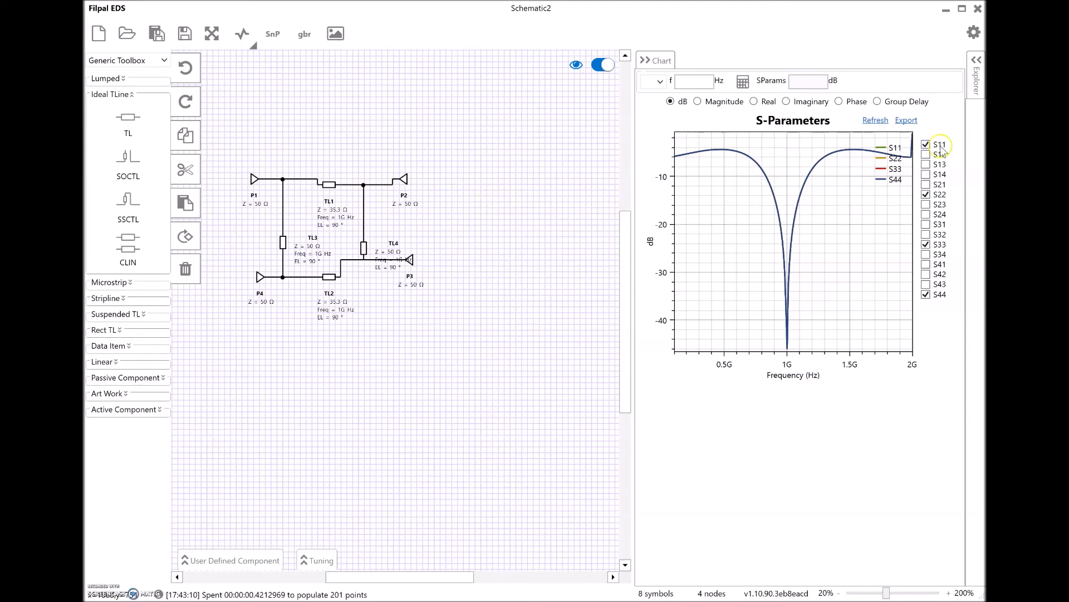
Step: Show only S21, S31 and S41 in the chart, hiding S11, S22, S33 and S44
left_click(926, 184)
left_click(927, 146)
left_click(926, 195)
left_click(933, 226)
left_click(927, 246)
left_click(925, 264)
left_click(926, 295)
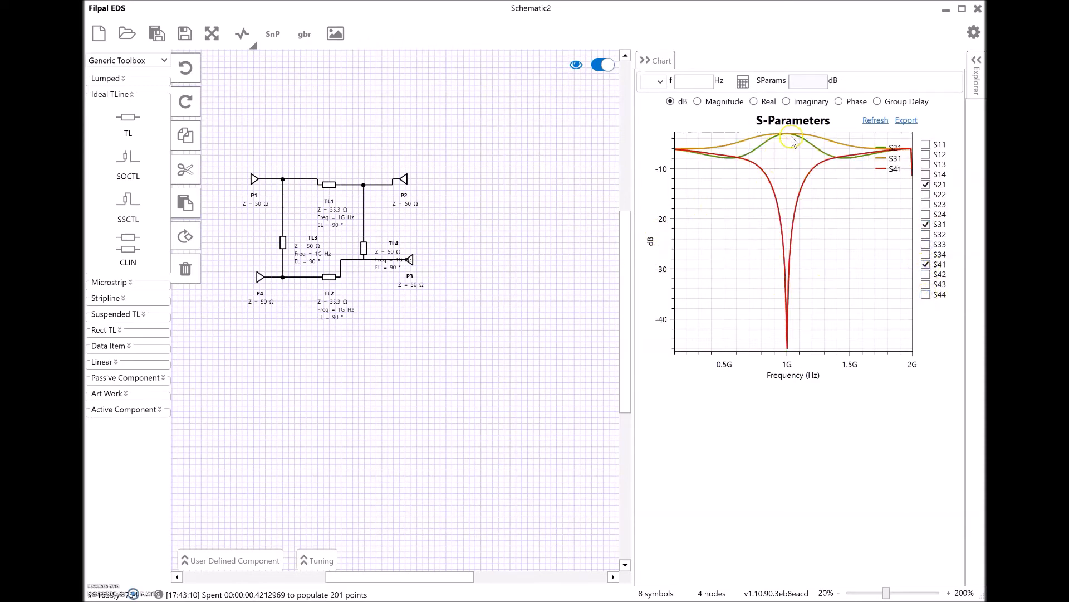
Step: Read the S21 and S31 levels at the curves' peak near 1 GHz
mouse_move(790, 141)
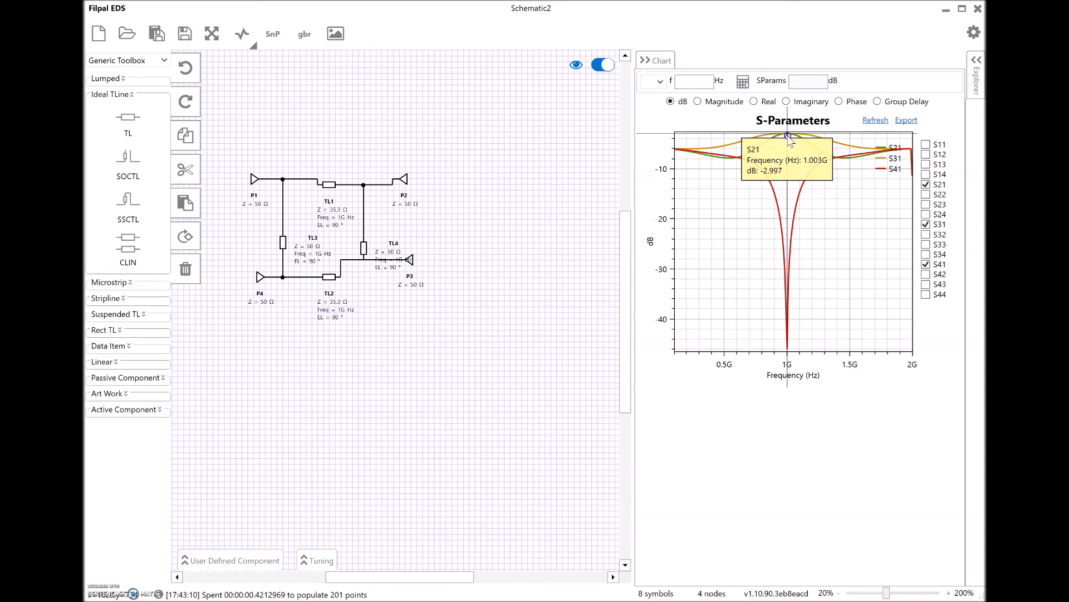
mouse_move(787, 138)
left_mouse_down()
mouse_move(819, 138)
mouse_move(788, 139)
left_mouse_up()
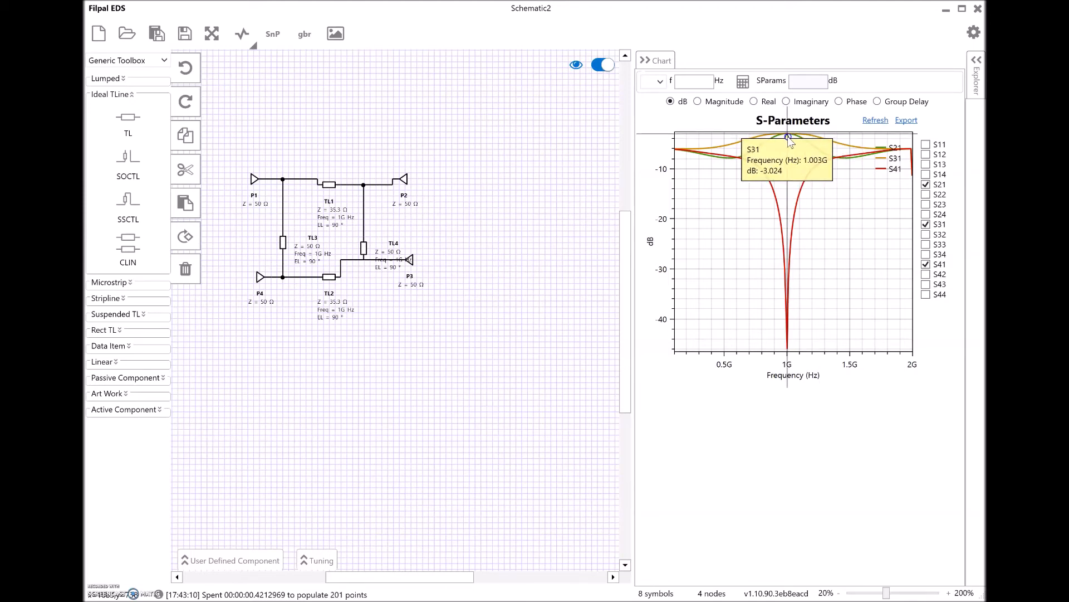
left_click_drag(788, 139, 788, 139)
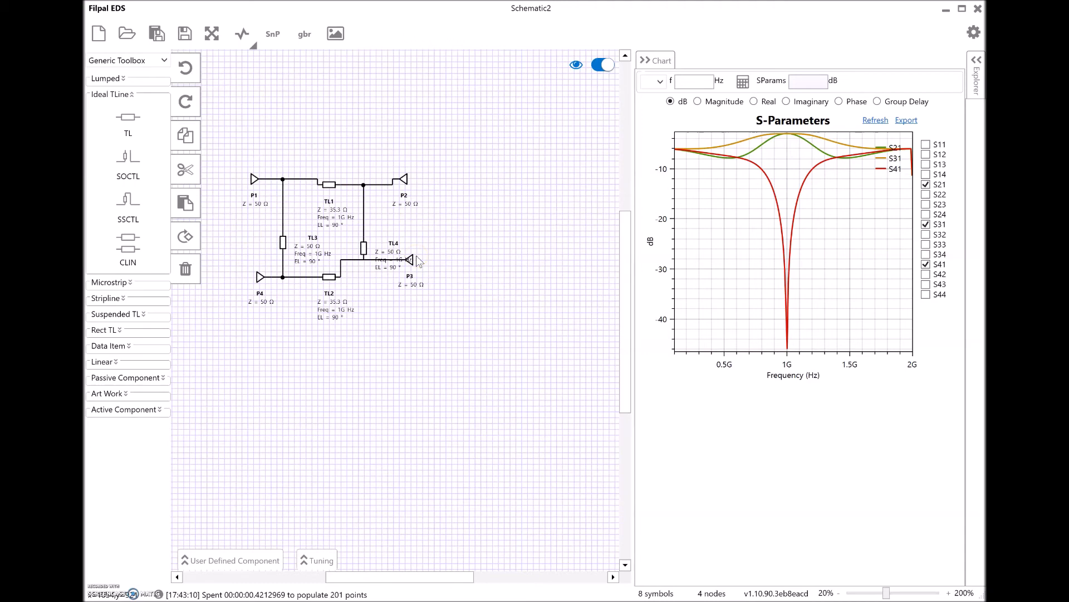
left_click(416, 260)
left_click_drag(773, 299, 792, 365)
Step: Place a microstrip line (MLIN) in the empty area below the branch-line coupler
left_click(131, 283)
left_click(120, 312)
left_click_drag(120, 312, 337, 343)
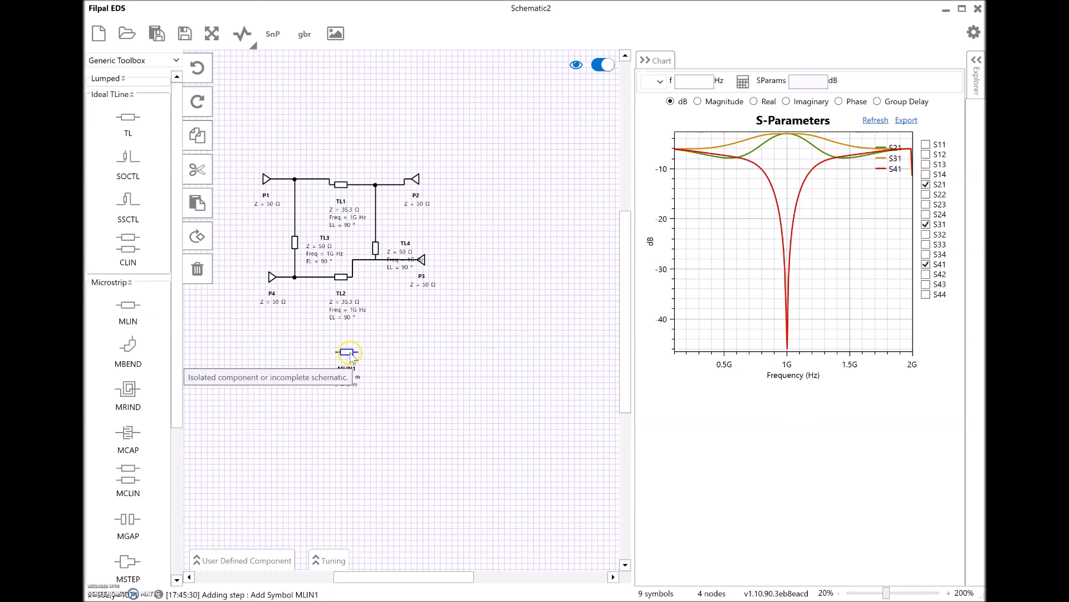
Step: Set the new microstrip line's impedance to 35.3 Ω and its electrical length to 90°
left_click(349, 353)
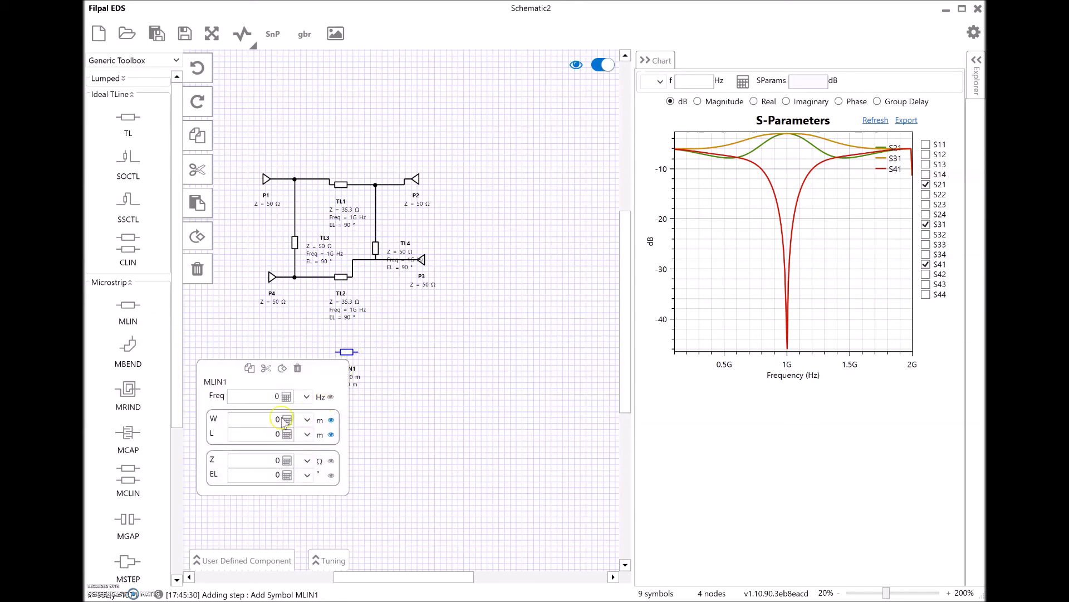
left_click(260, 424)
left_click(275, 460)
left_click_drag(272, 461, 286, 462)
type("35.3")
left_click(270, 478)
left_click_drag(270, 474, 274, 474)
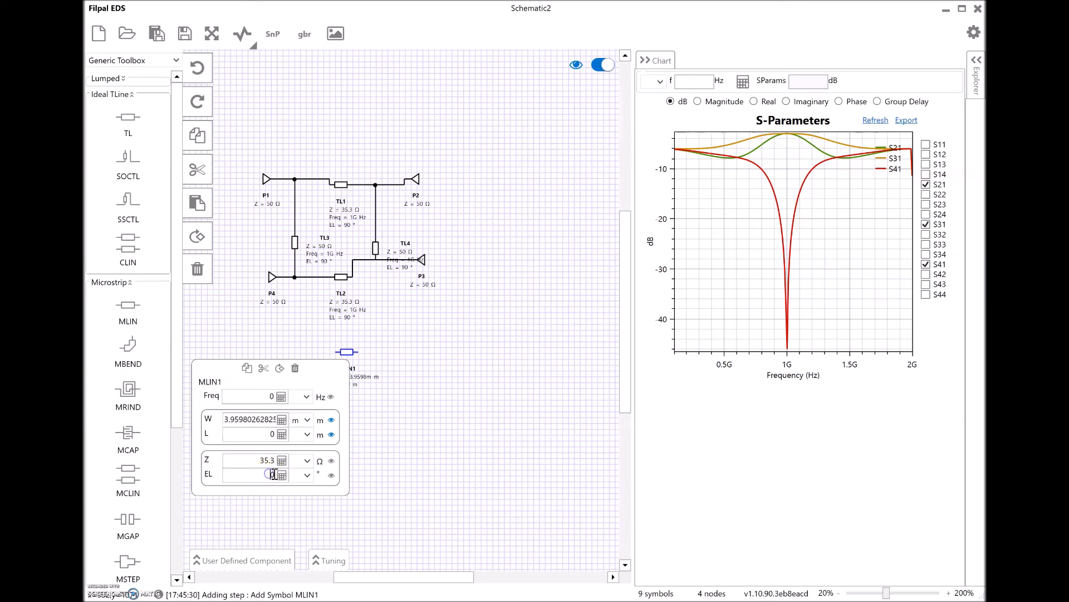
type("90")
Step: Set the microstrip line's frequency to 1 GHz and its physical length unit to millimetres
left_click(273, 395)
type("1")
left_click(306, 396)
left_click(291, 344)
left_click(258, 432)
left_click(308, 434)
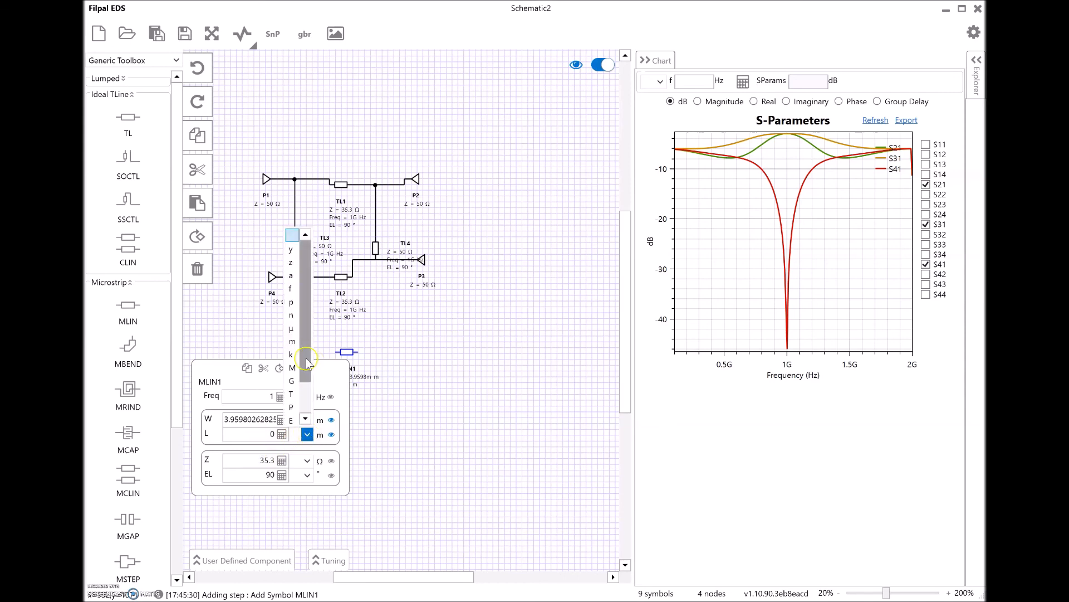
left_click(297, 341)
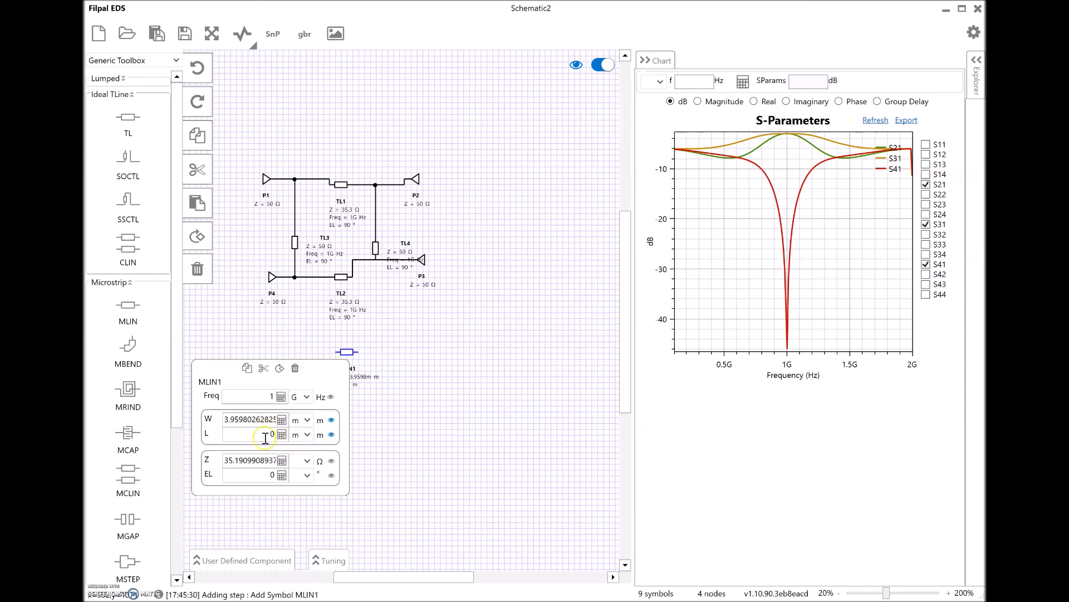
Step: Enter 90° again as the microstrip line's electrical length to calculate its physical dimensions, and close its properties
left_click(259, 478)
left_click(261, 433)
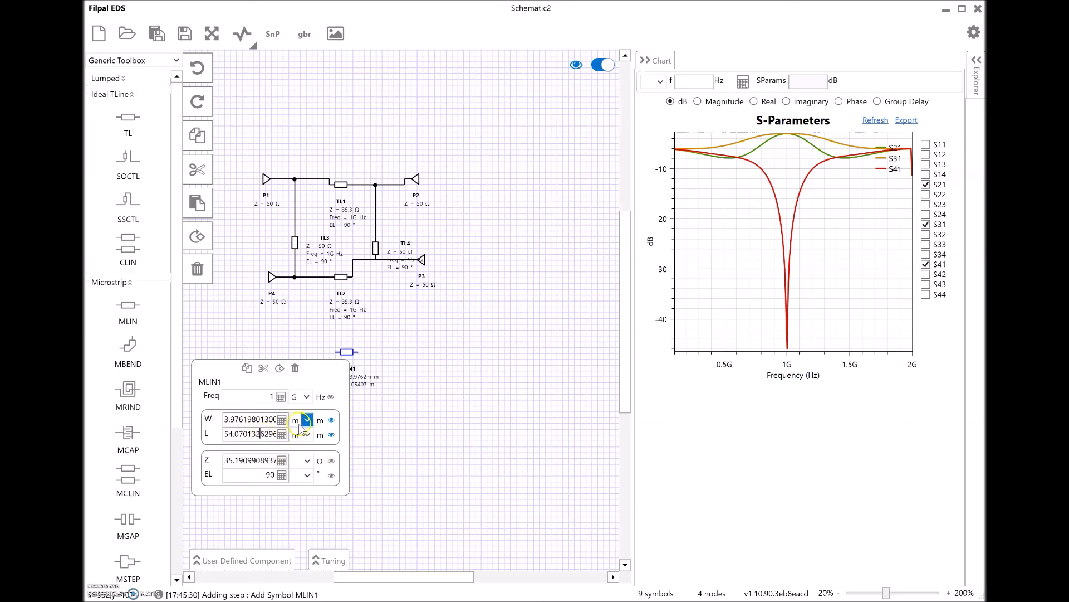
left_click(396, 419)
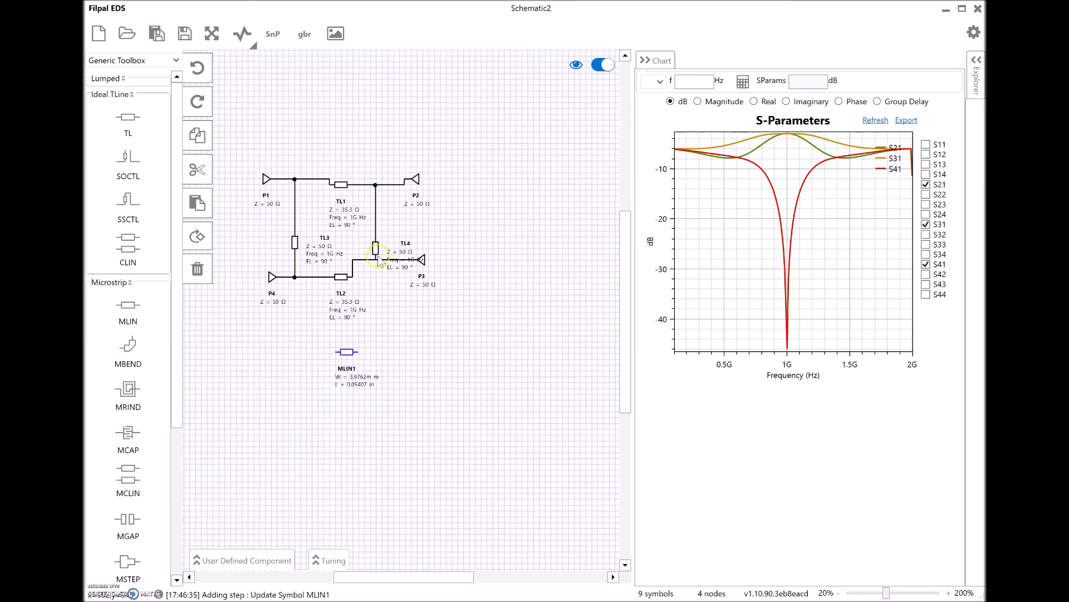